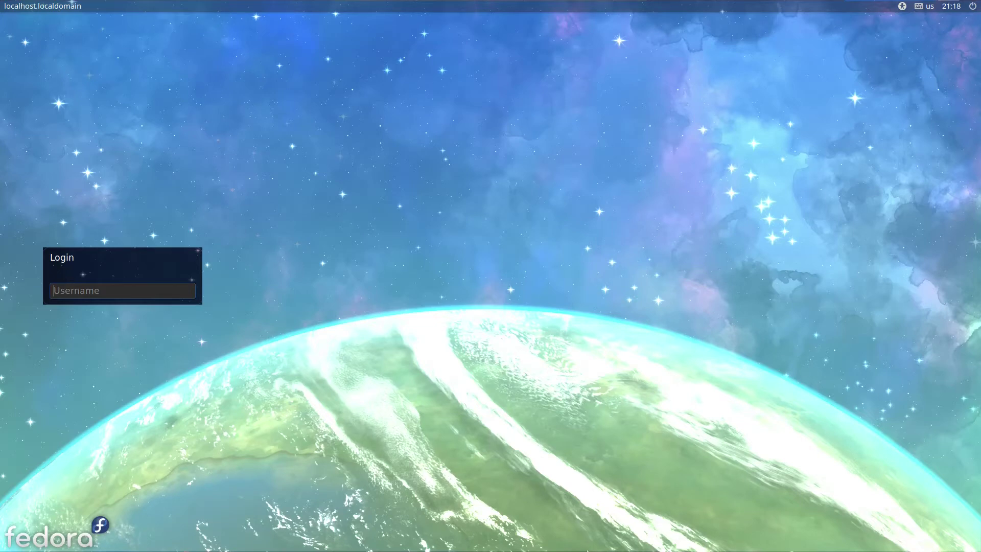
pyautogui.write('jiimbo')
# Step: Log in with the username and a retyped password to reach the MATE desktop
pyautogui.press('Return')
pyautogui.write('p')
pyautogui.write('xxxxxx')
pyautogui.press('BackSpace')
pyautogui.press('BackSpace')
pyautogui.press('BackSpace')
pyautogui.press('BackSpace')
pyautogui.press('BackSpace')
pyautogui.press('BackSpace')
pyautogui.write('xxxx')
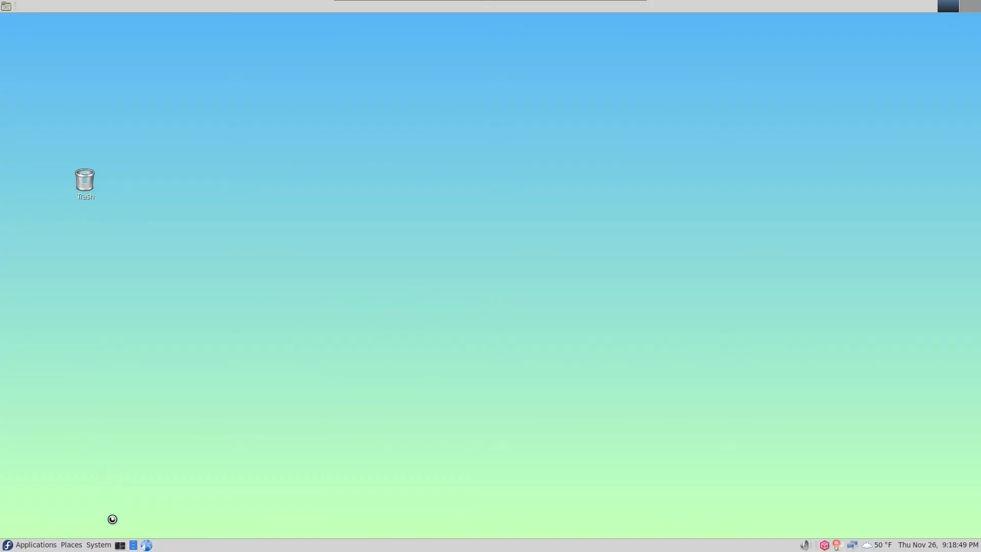
# Step: Launch Login Window from System > Administration and authenticate with the admin password
pyautogui.click(101, 543)
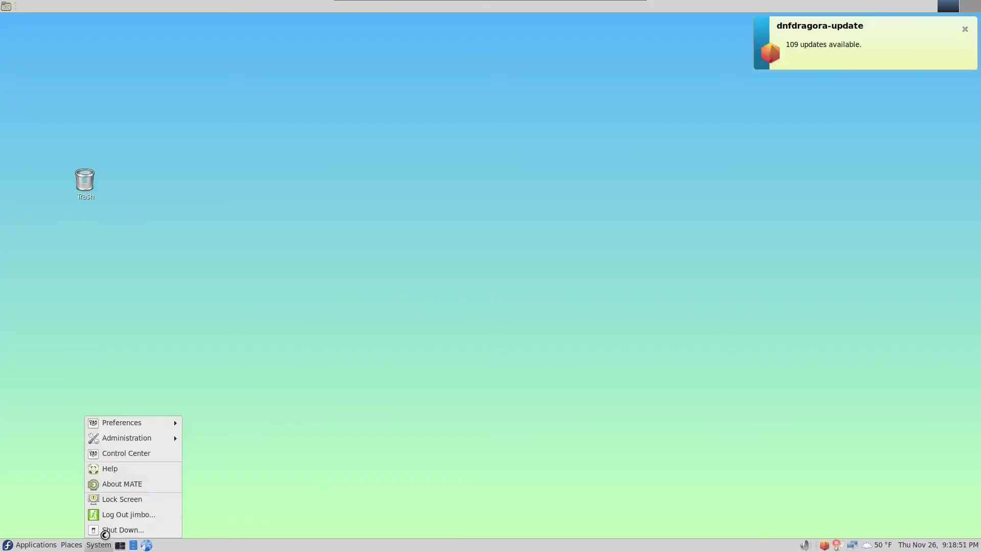
pyautogui.moveTo(127, 438)
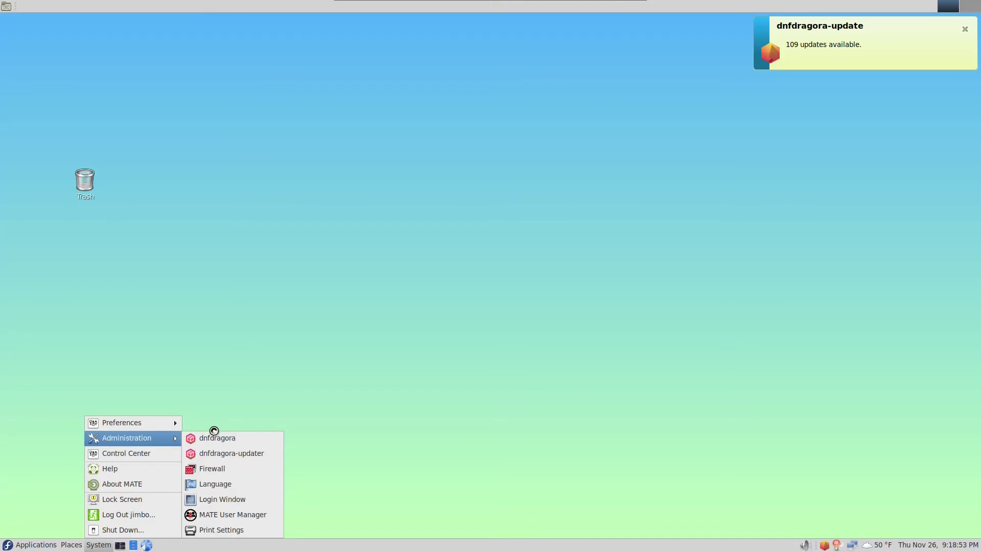
pyautogui.click(249, 495)
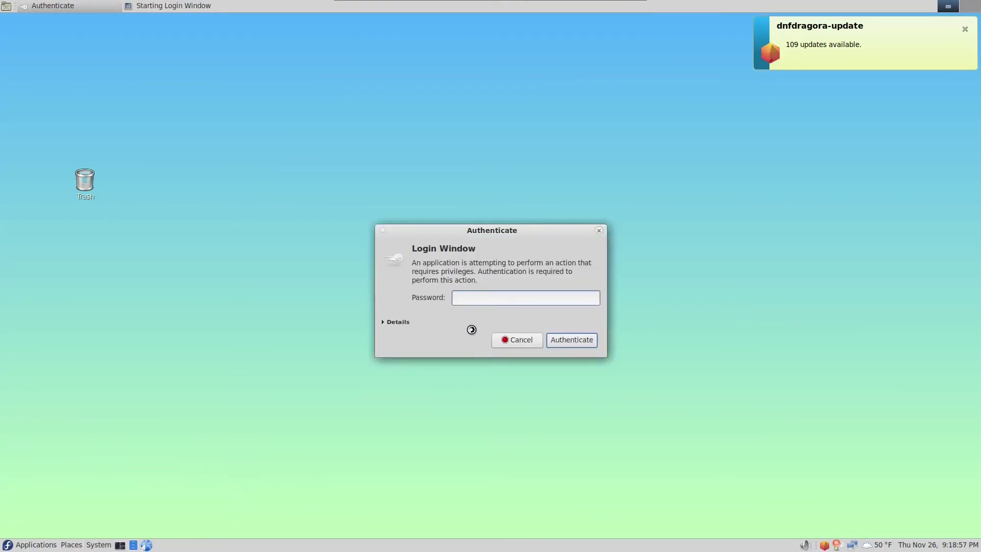
pyautogui.write('•')
pyautogui.write('•••••••••')
pyautogui.press('Return')
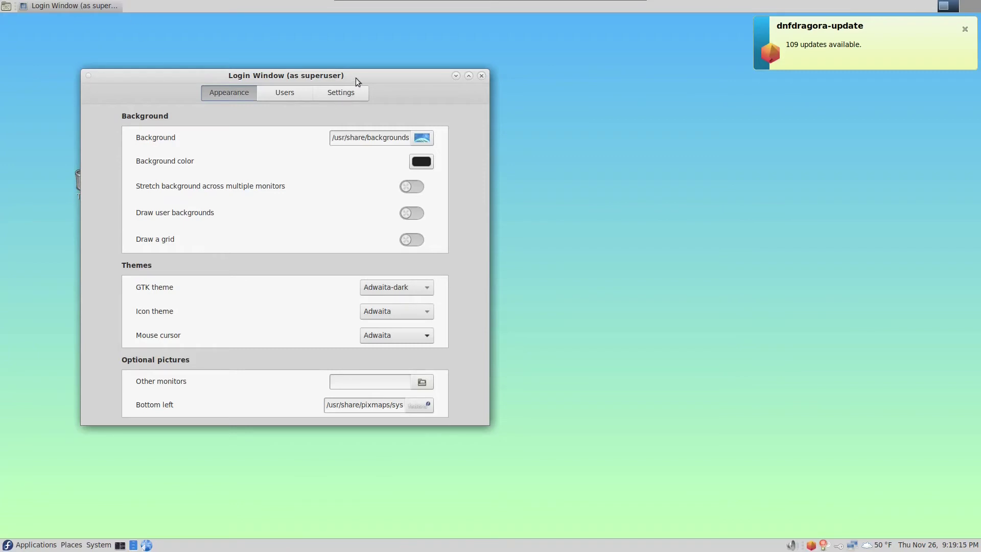
# Step: Move the Login Window settings dialog to the centre of the screen
pyautogui.moveTo(356, 77); pyautogui.dragTo(557, 137)
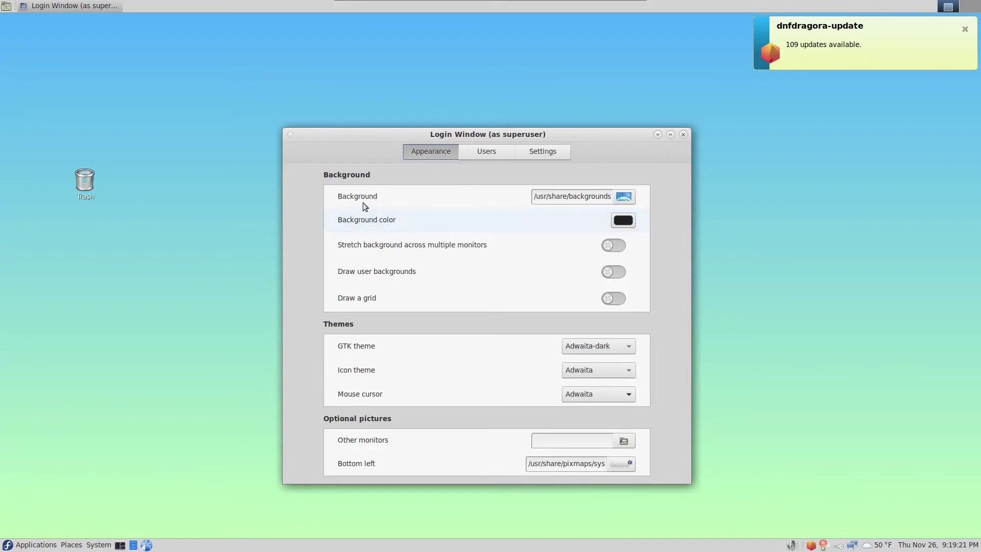
# Step: Choose Garden.jpg from backgrounds/mate/nature as the login background image
pyautogui.click(626, 197)
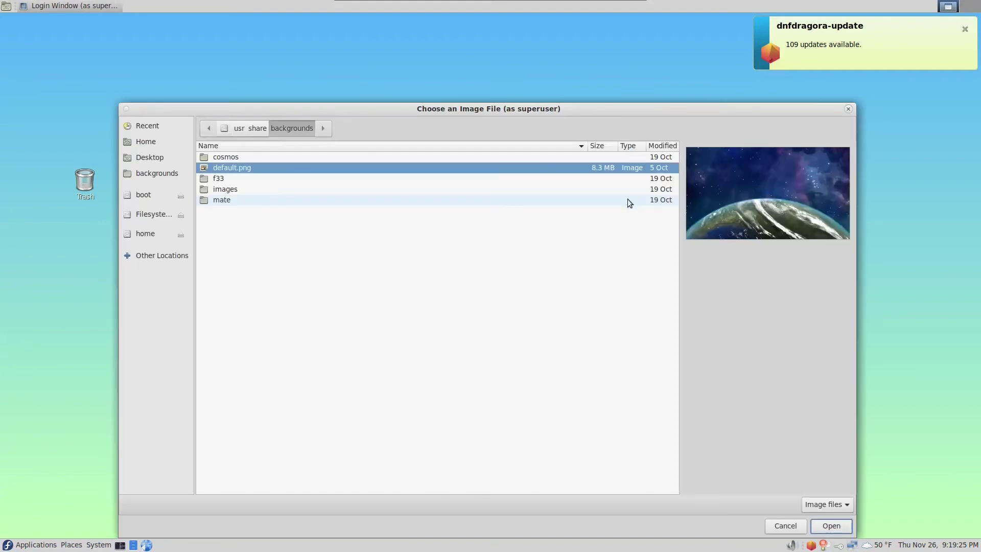
pyautogui.moveTo(510, 108); pyautogui.dragTo(472, 87)
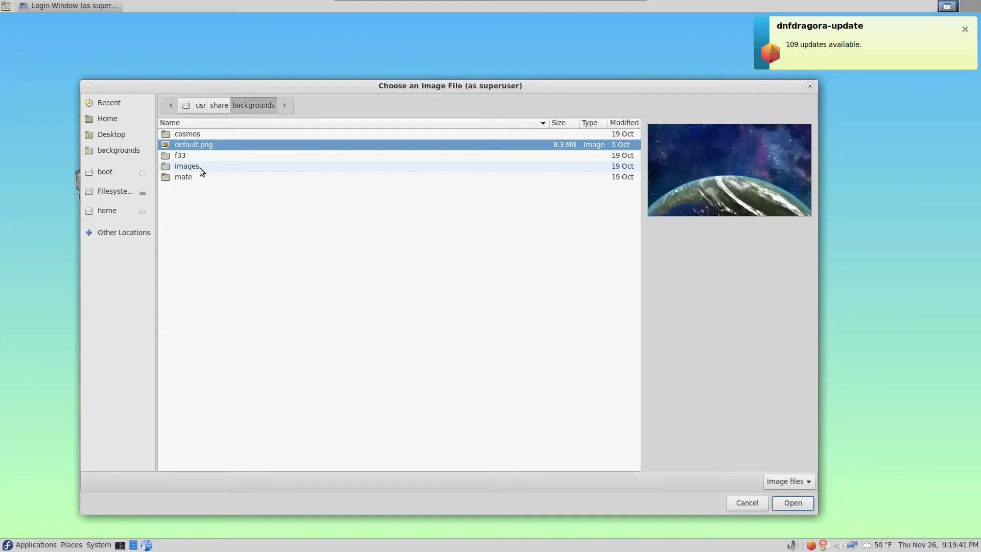
pyautogui.doubleClick(188, 167)
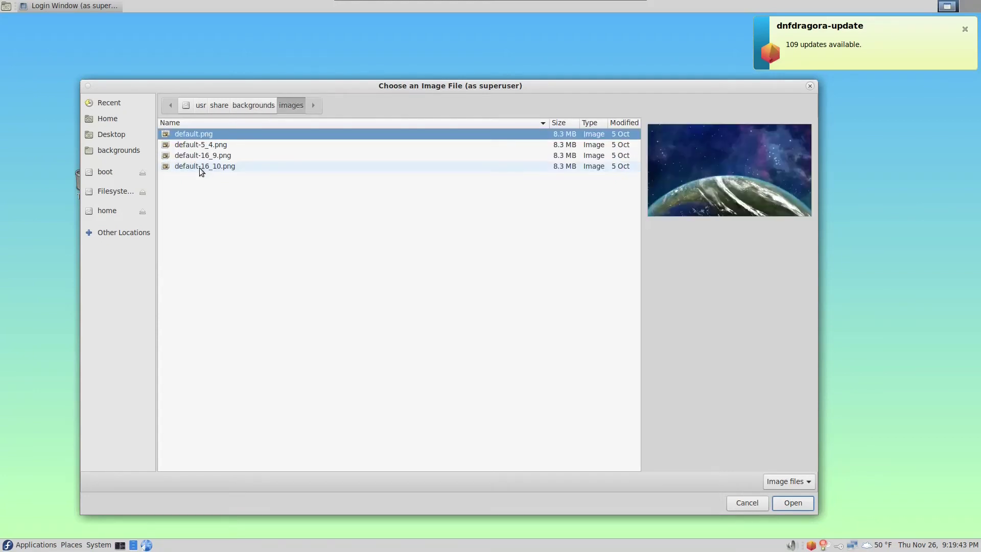
pyautogui.click(245, 105)
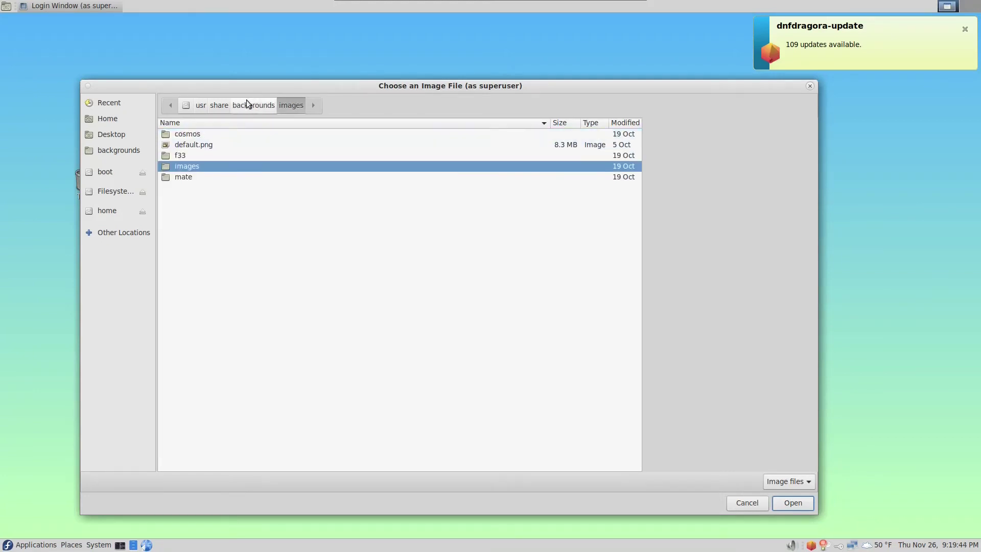
pyautogui.doubleClick(205, 180)
pyautogui.doubleClick(213, 155)
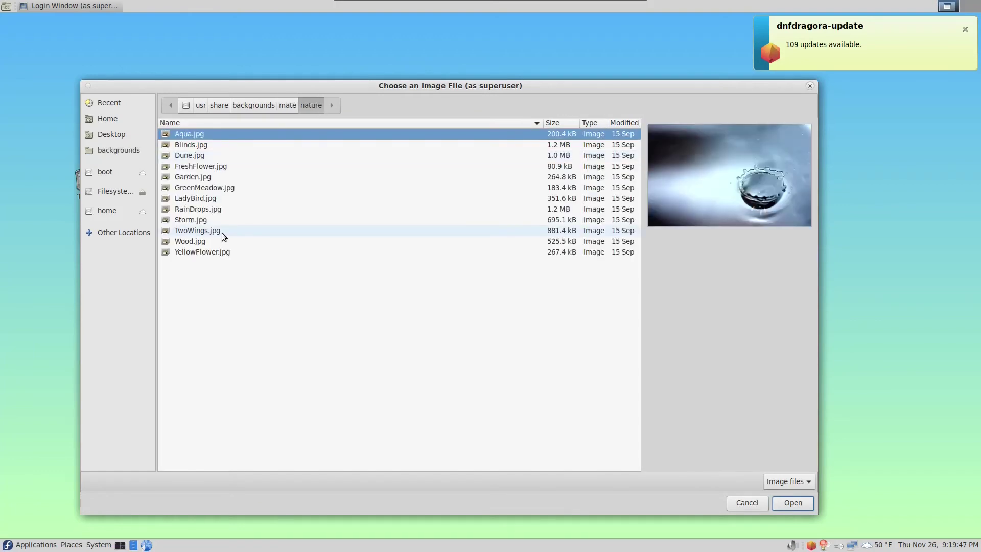
pyautogui.click(214, 181)
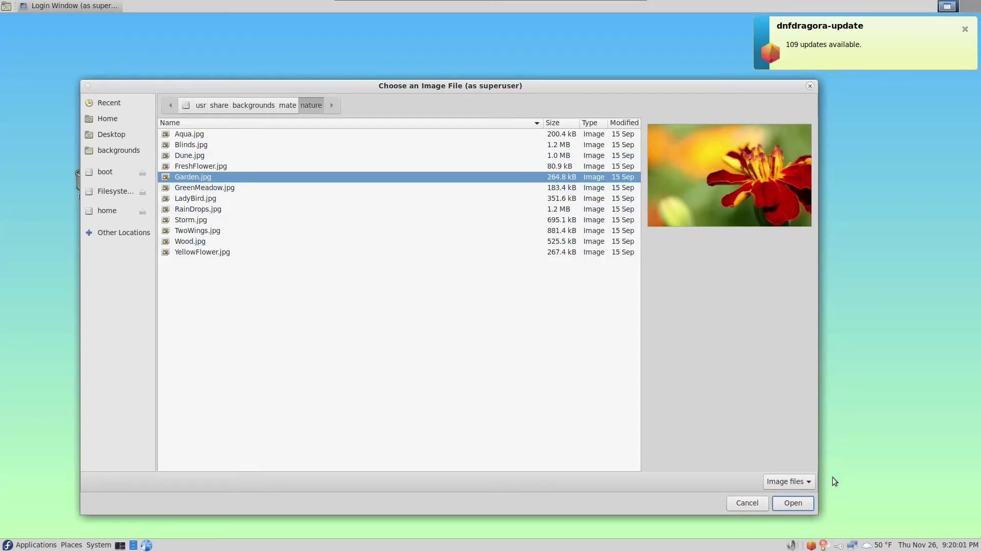
pyautogui.click(795, 502)
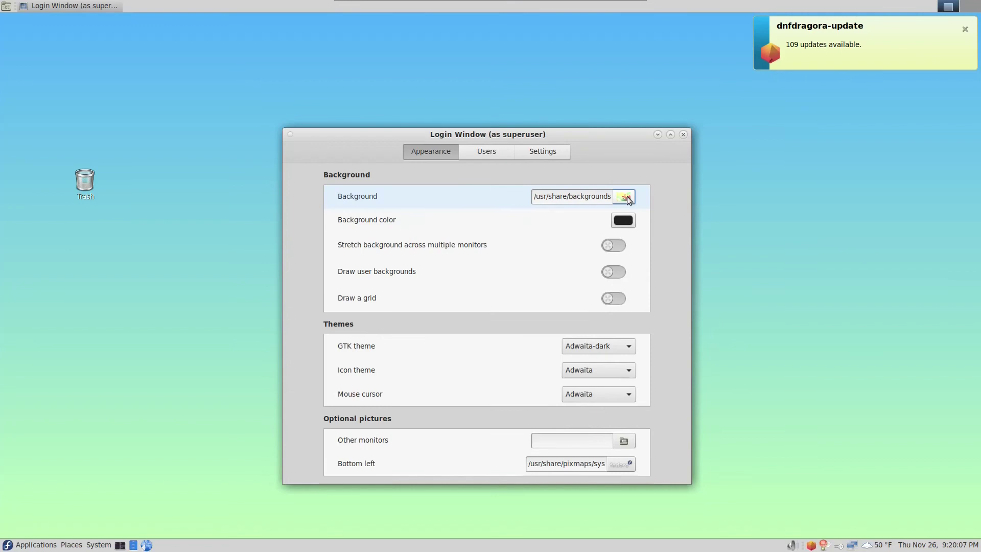
# Step: Close the Login Window settings and log out of the MATE session
pyautogui.click(684, 135)
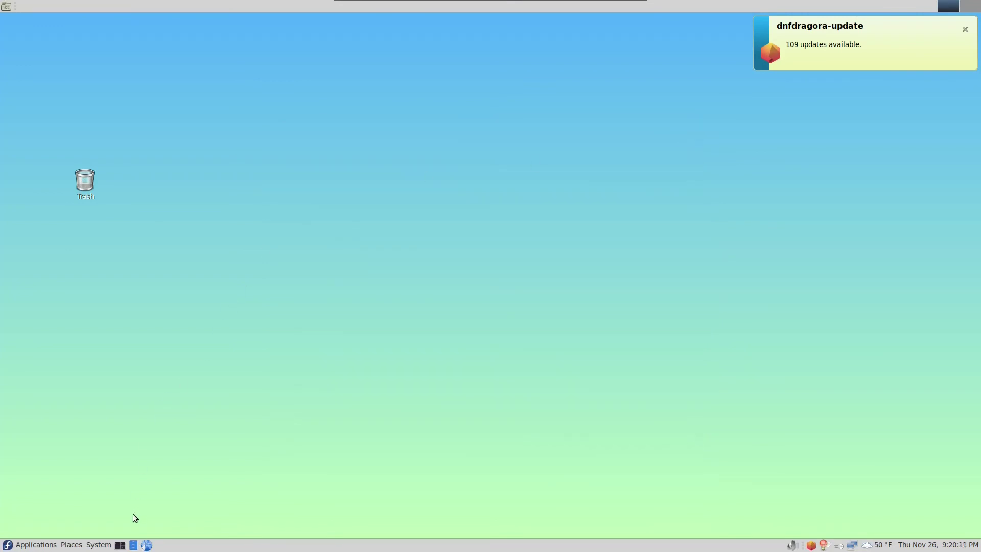
pyautogui.click(102, 544)
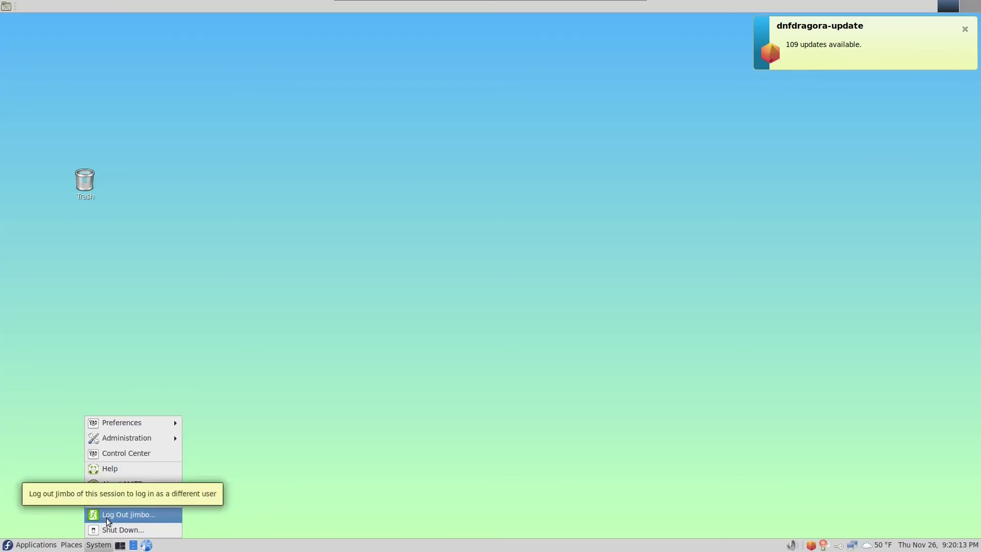
pyautogui.click(106, 517)
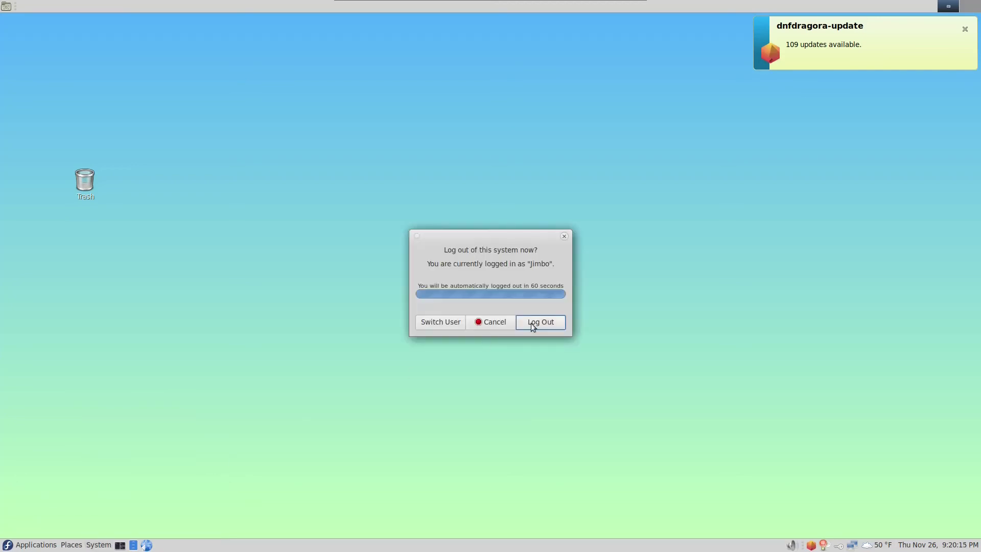
pyautogui.click(531, 323)
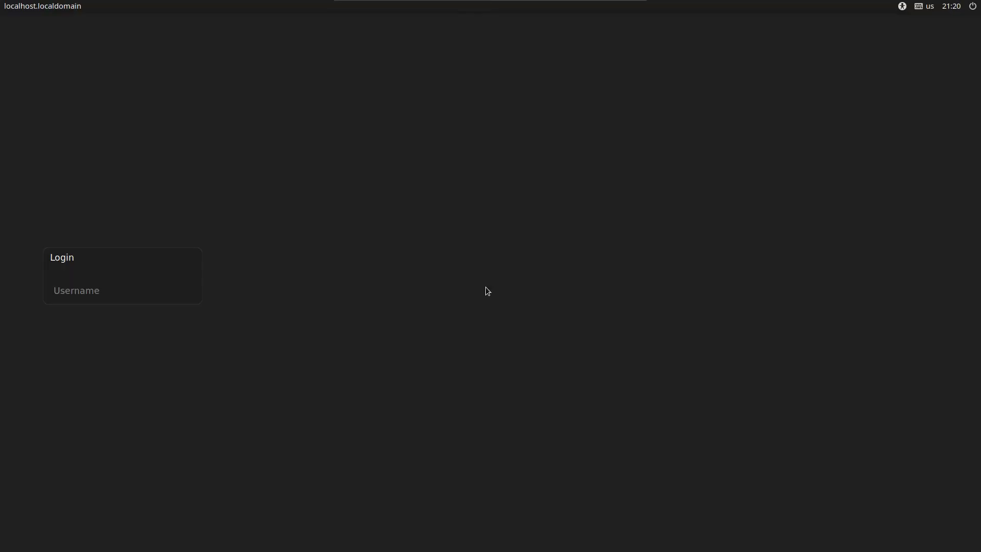